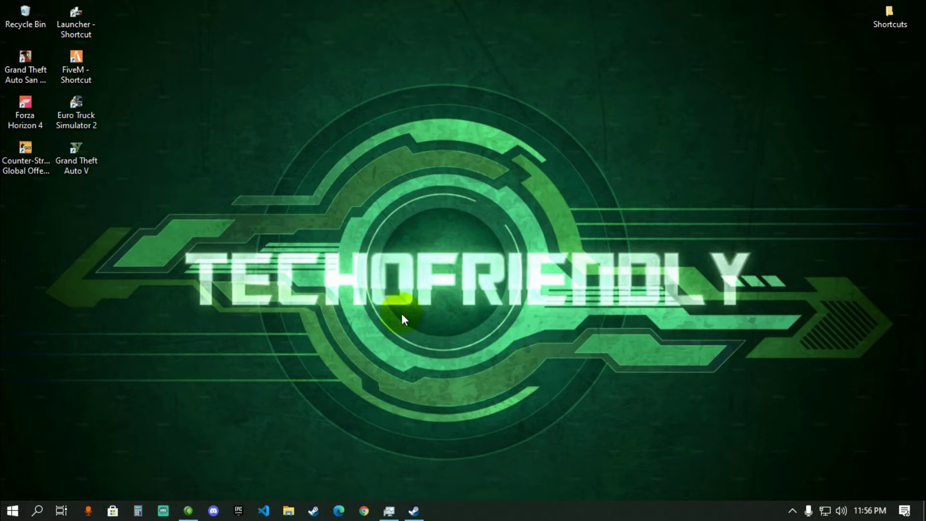
- Cancel the Grand Theft Auto V install prompt, then open Steam Settings on the Downloads page
double_click(80, 164)
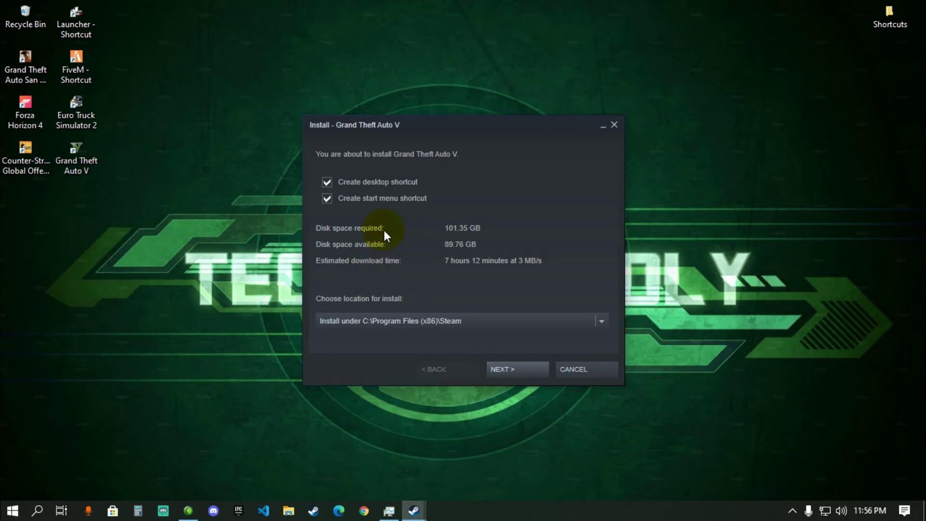
left_click(615, 124)
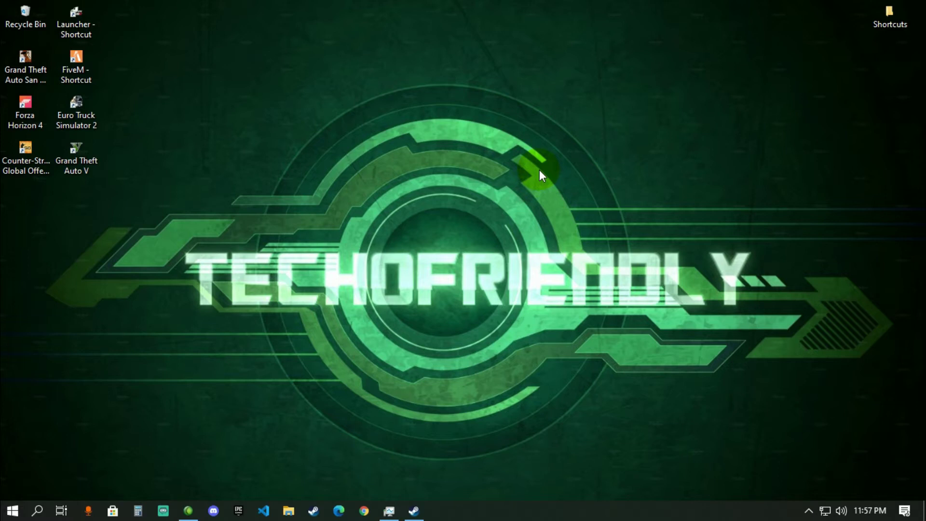
left_click(414, 511)
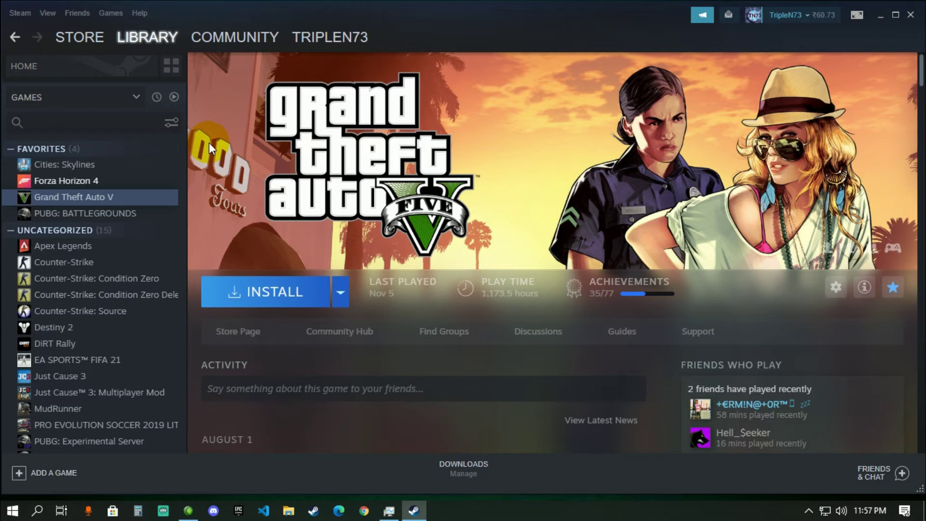
left_click(22, 16)
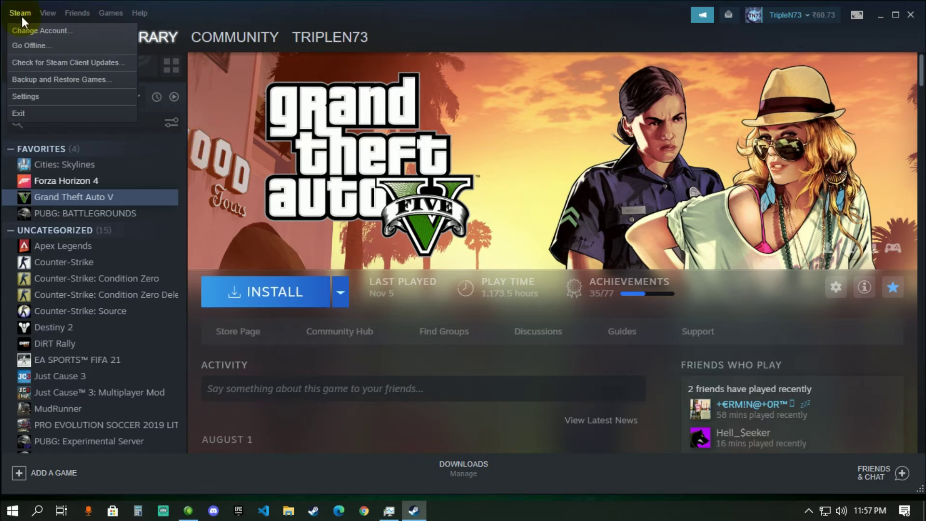
left_click(31, 100)
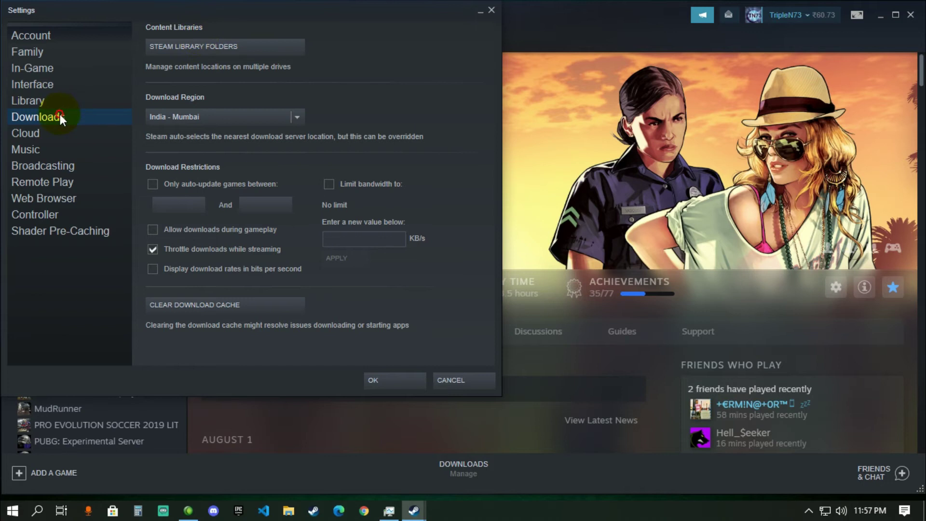
- Open Steam Library Folders and compare the Local Drive (C:) and empty DATA (D:) libraries
left_click(191, 47)
left_click(337, 114)
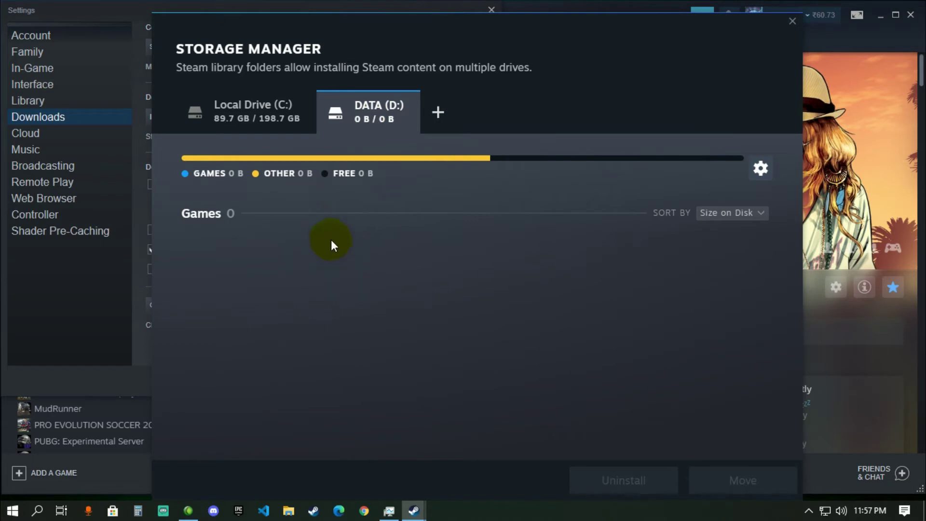
left_click(268, 116)
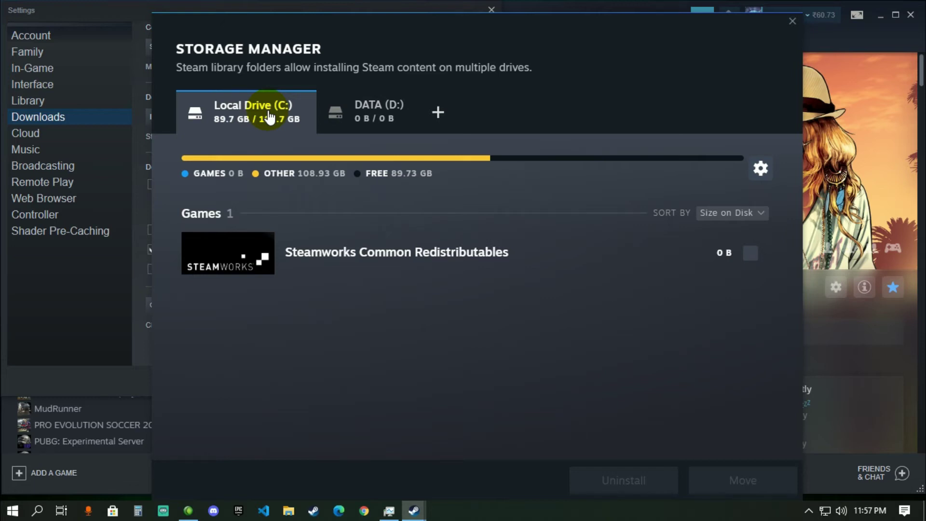
left_click(380, 117)
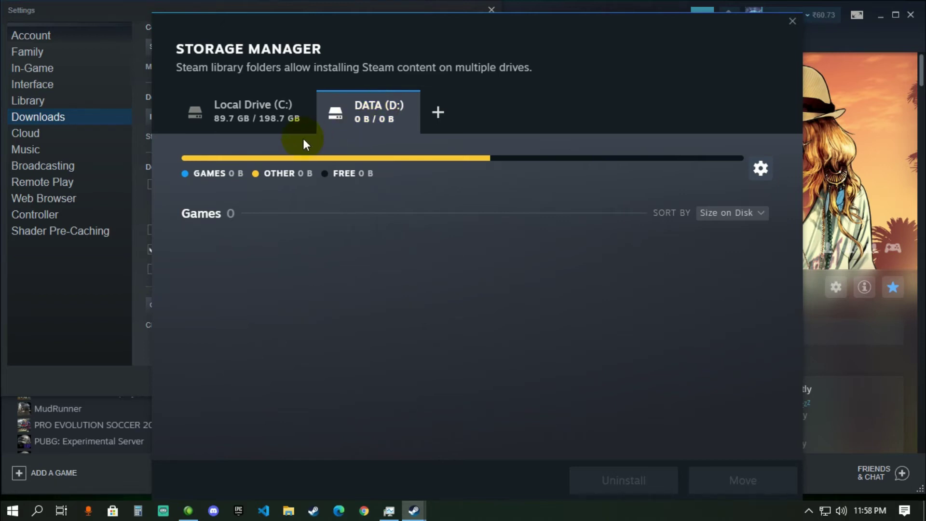
left_click(286, 124)
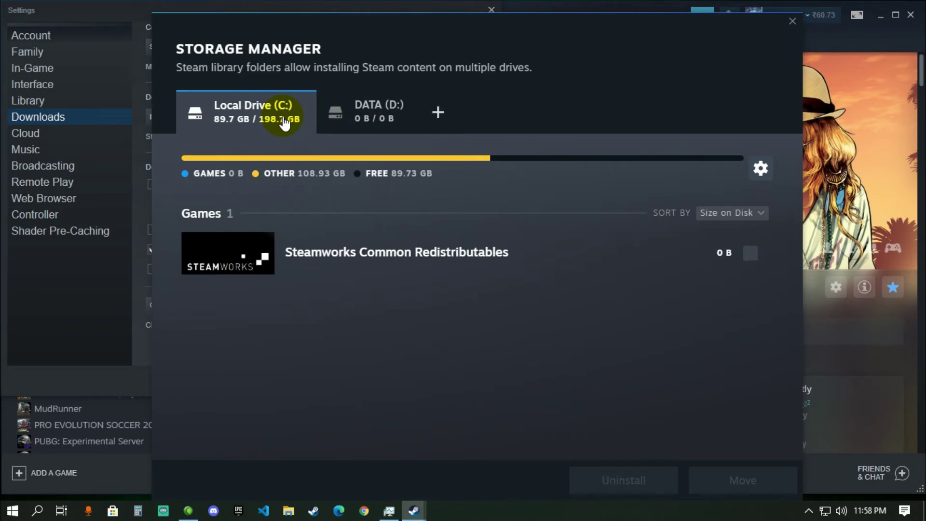
left_click(366, 118)
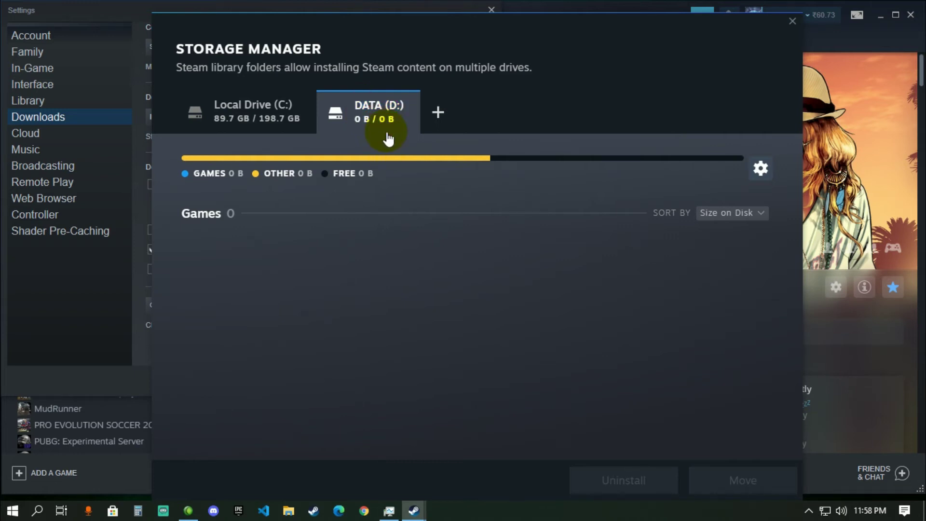
- Remove the empty DATA (D:) library drive from Steam's Storage Manager
left_click(762, 170)
left_click(383, 119)
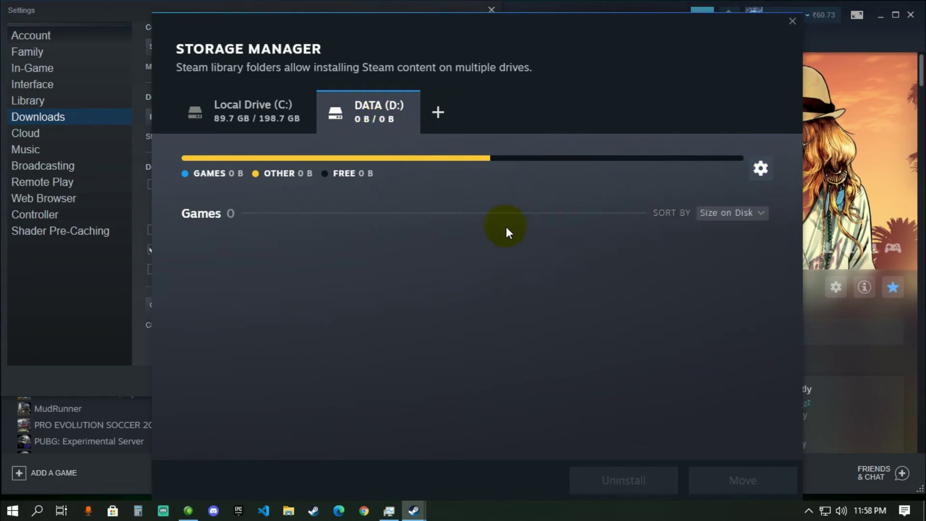
left_click(760, 168)
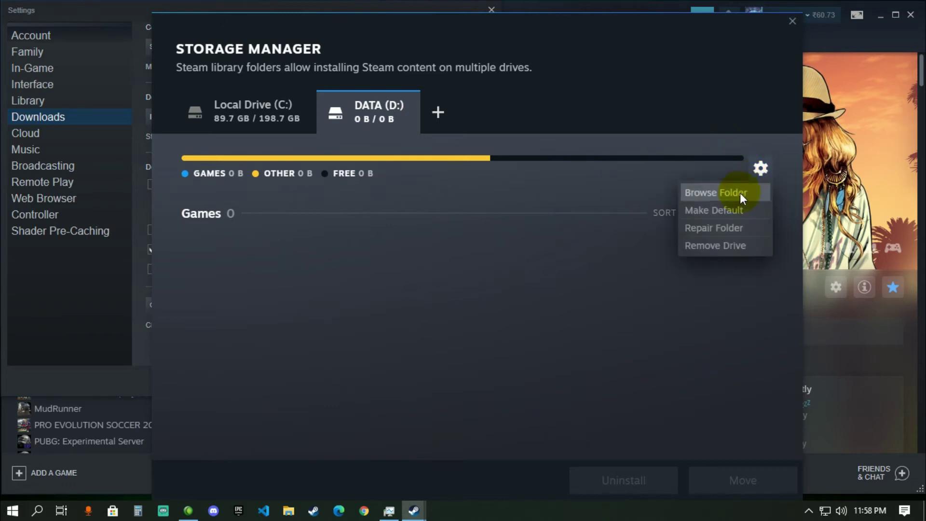
left_click(714, 243)
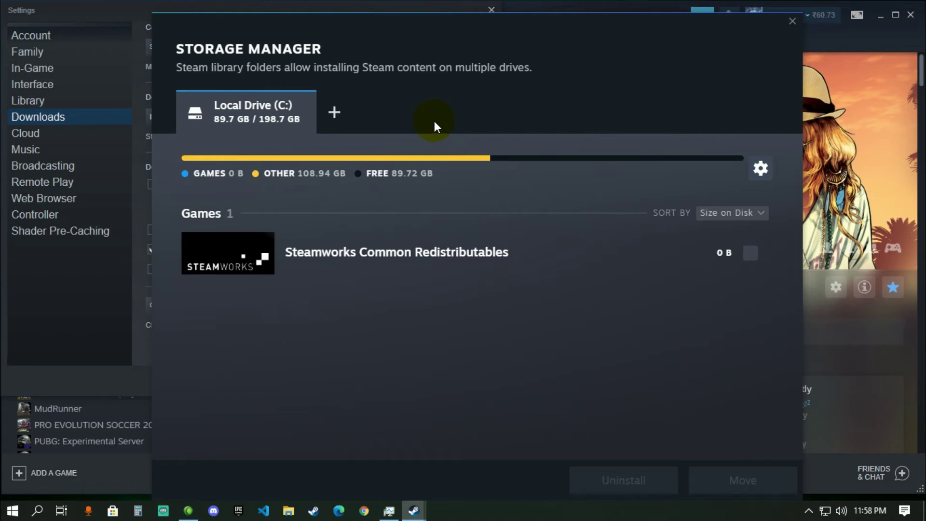
- Close Storage Manager and Settings, and minimize Steam to show the desktop
left_click(792, 22)
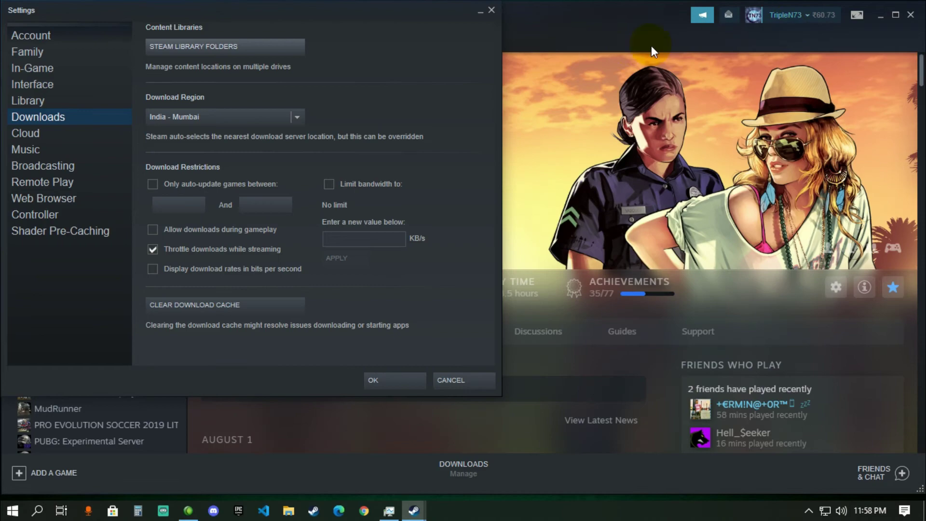
left_click(491, 10)
left_click(882, 15)
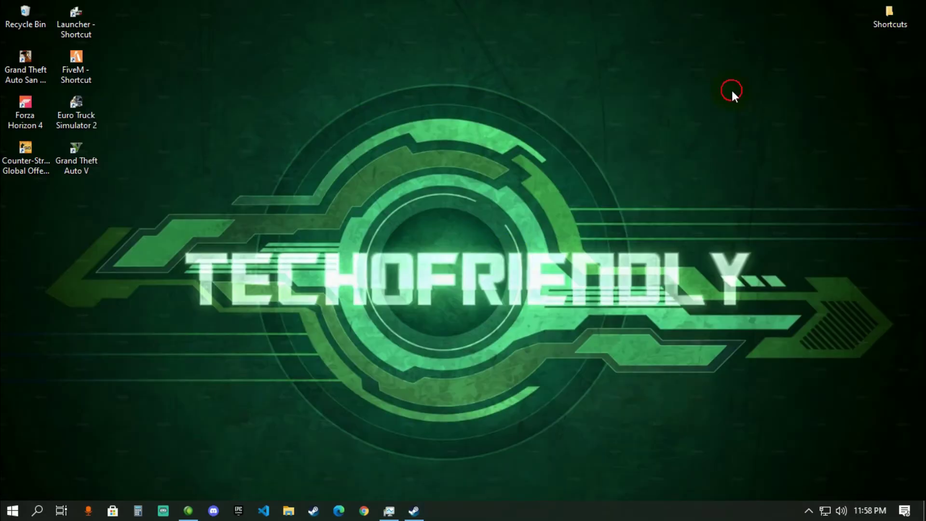
- In File Explorer, locate the Steam folder in C:\Program Files (x86), then return to This PC
left_click(289, 512)
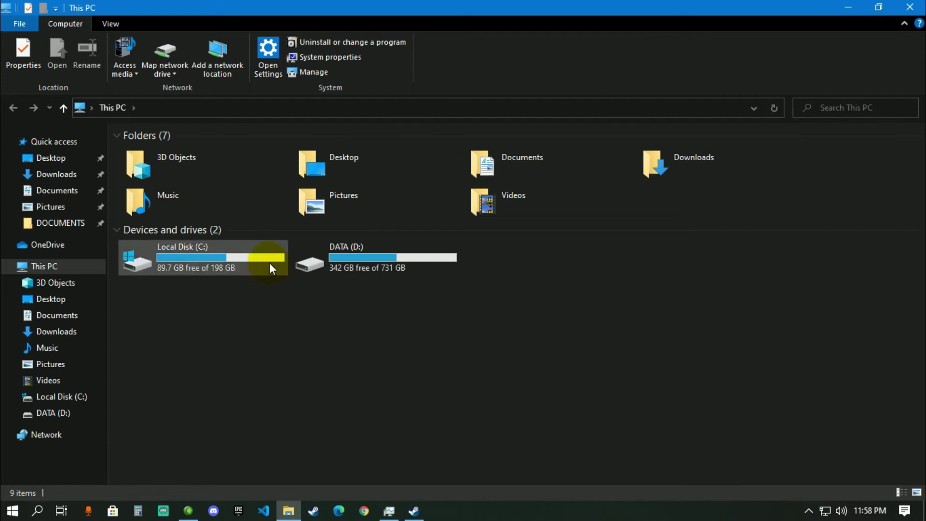
double_click(207, 256)
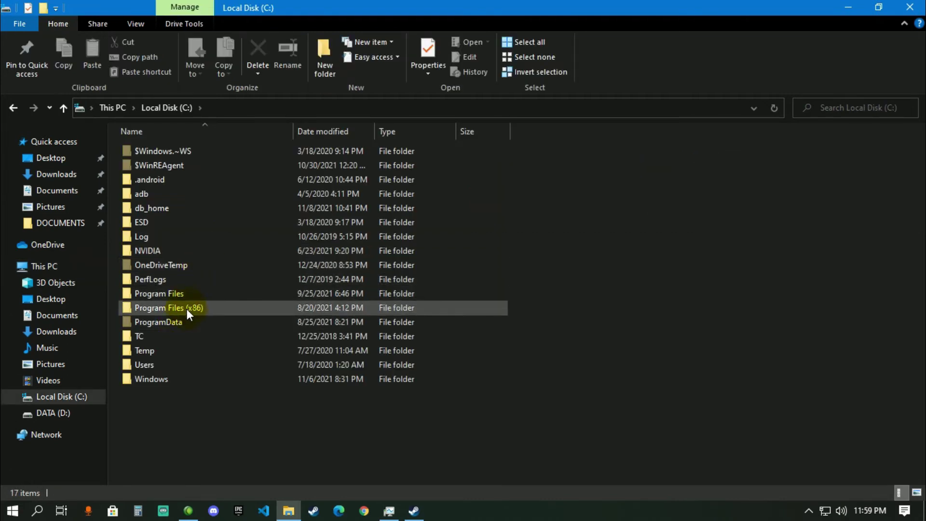
double_click(189, 306)
scroll(212, 357, "down", 4)
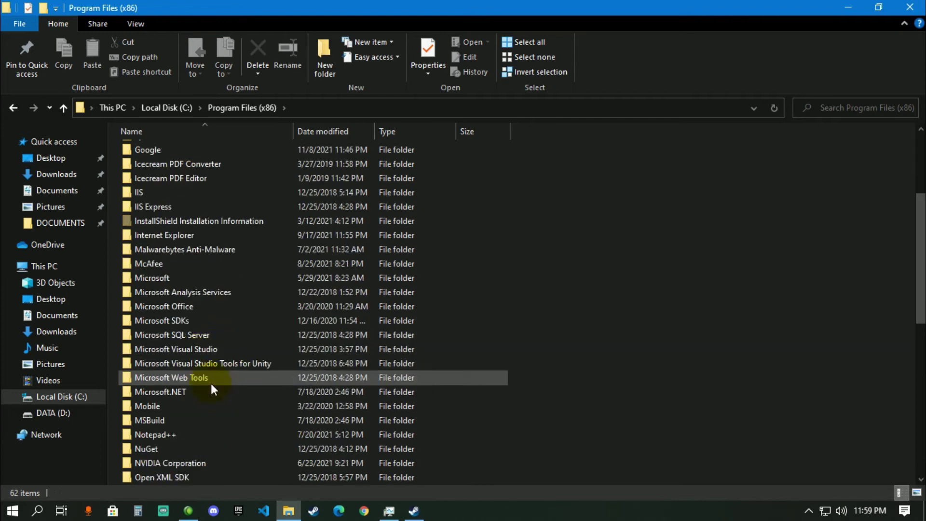
scroll(211, 383, "down", 9)
left_click(153, 207)
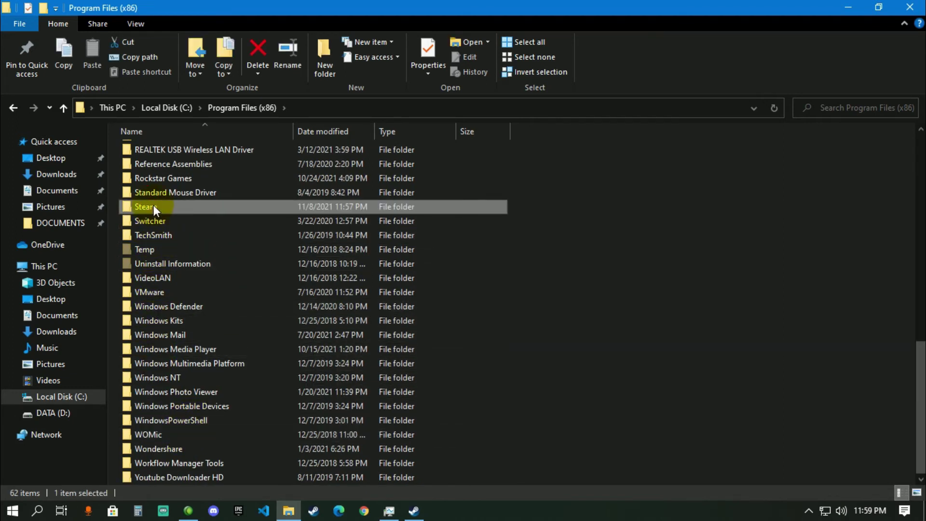
left_click(62, 108)
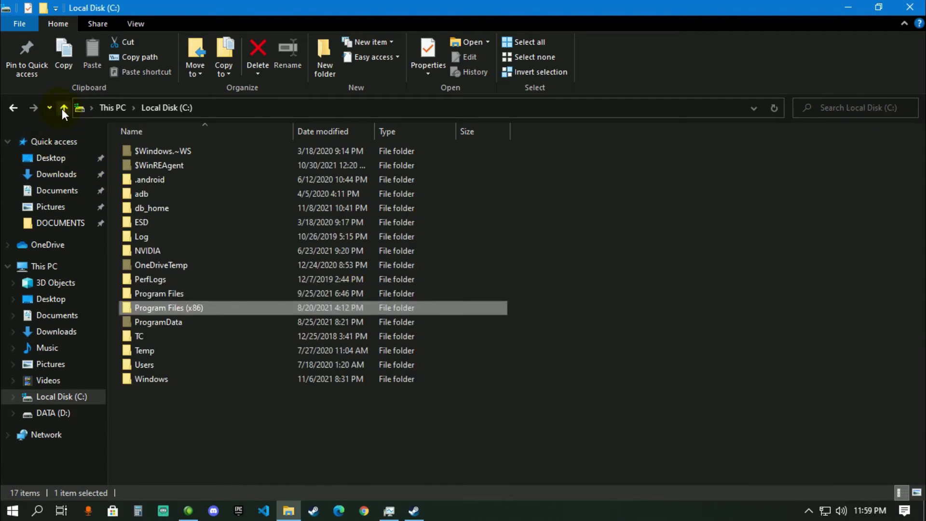
left_click(61, 108)
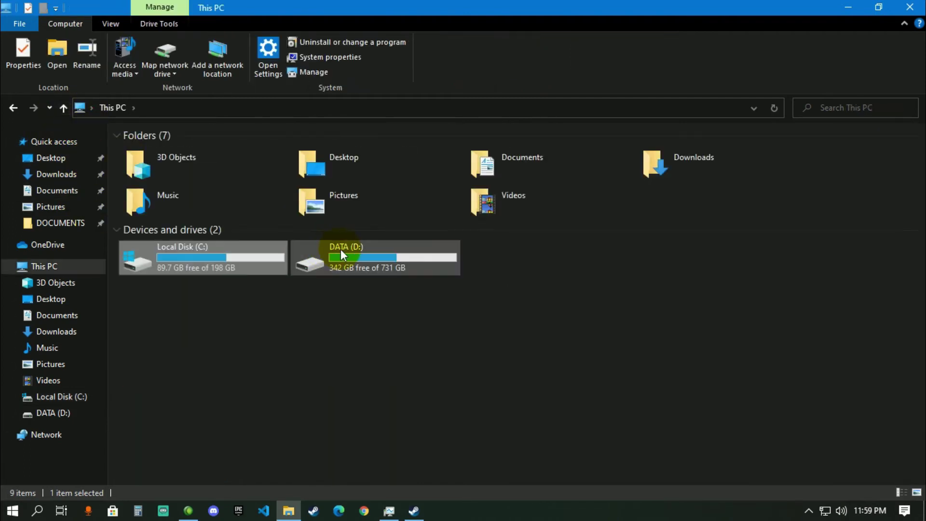
- Look inside D:\GAMES\Steamapps, then go back up to the top of DATA (D:)
double_click(347, 251)
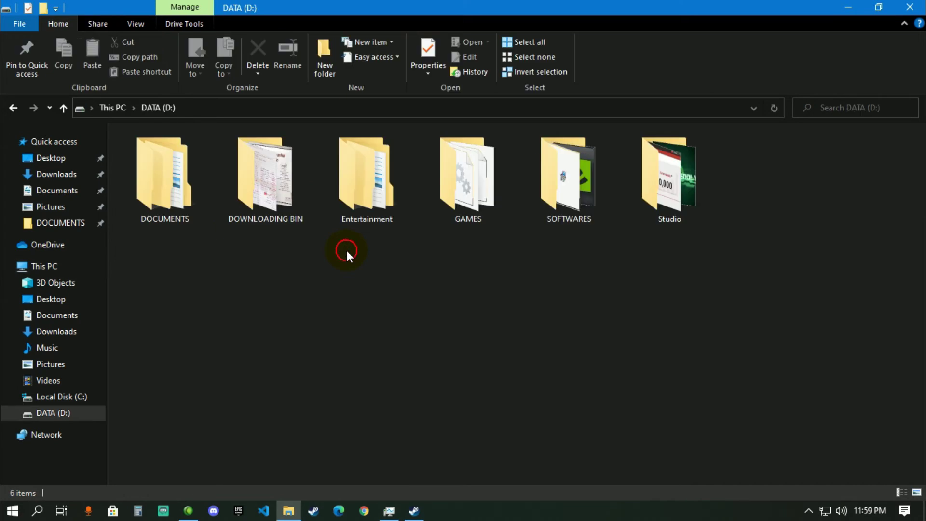
double_click(475, 195)
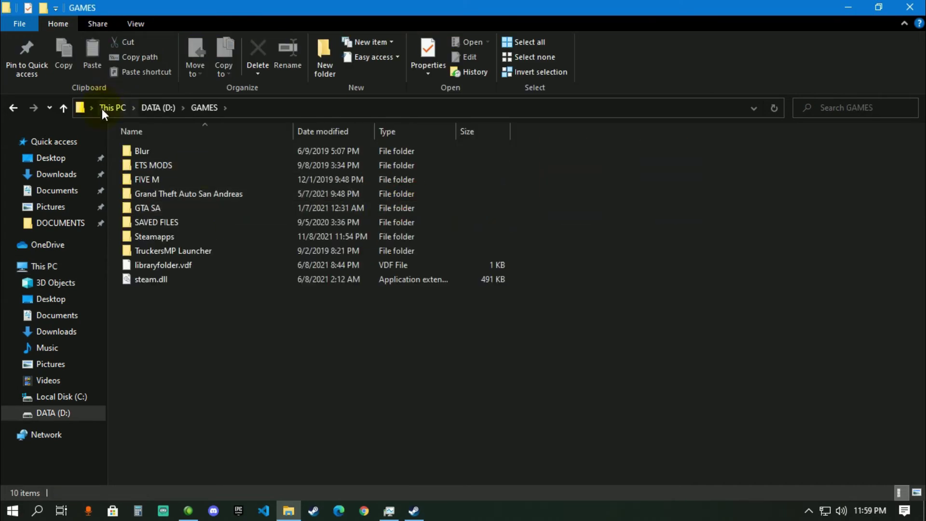
double_click(178, 233)
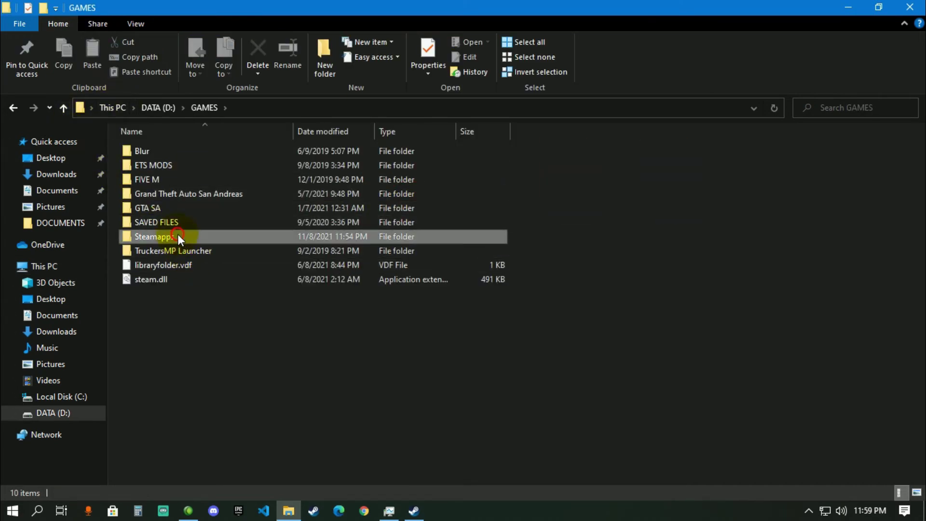
left_click(58, 109)
left_click(58, 109)
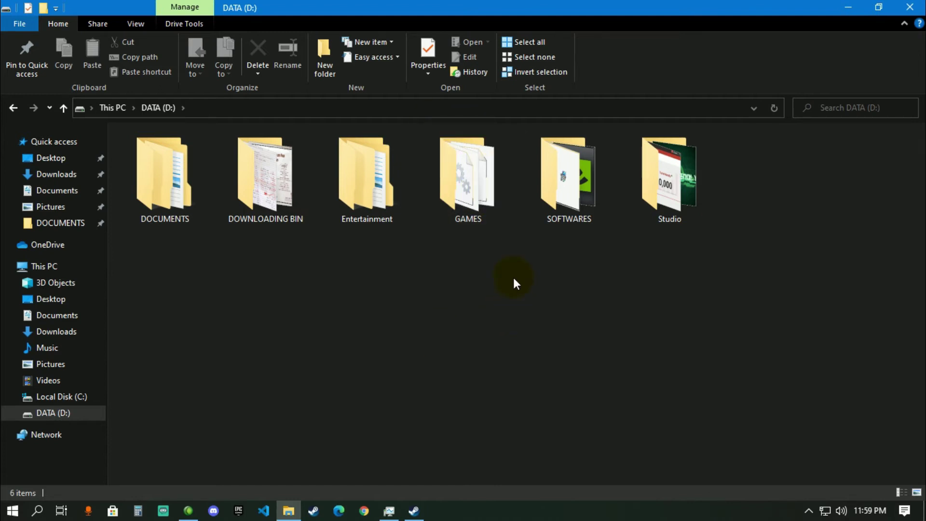
- Rename the existing GAMES folder on DATA (D:) to GAMES1
left_click(483, 223)
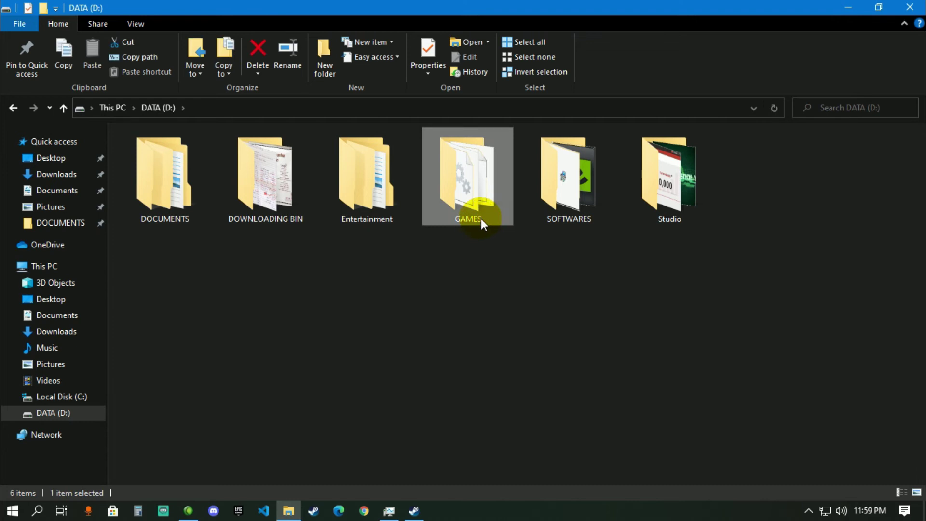
left_click(482, 220)
left_click(484, 220)
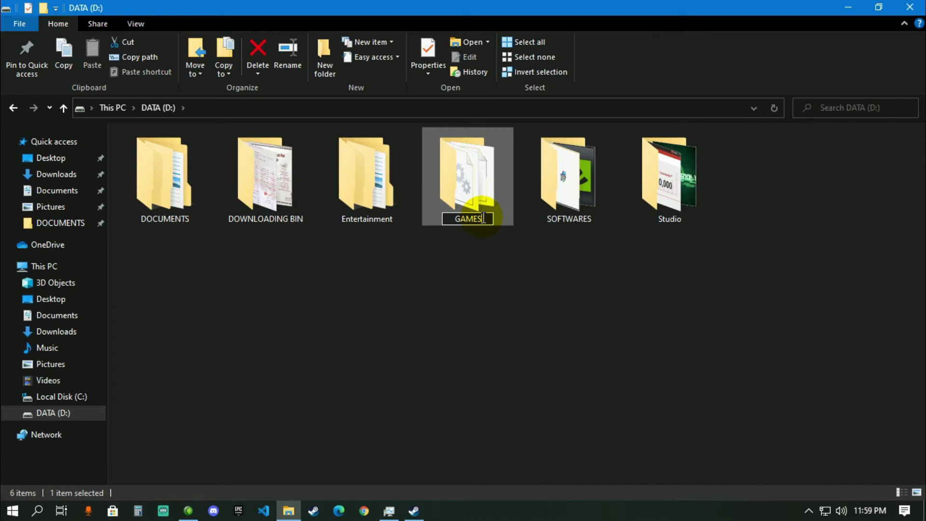
type("1")
left_click_drag(479, 221, 452, 218)
key("ctrl+c")
left_click(519, 305)
- Create a new empty folder on D: named GAMES
left_click(331, 72)
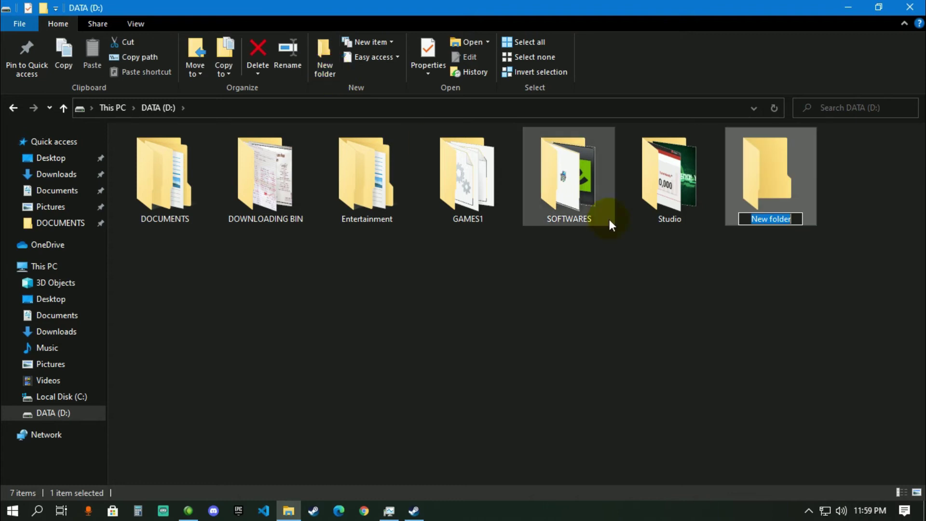
key("ctrl+v")
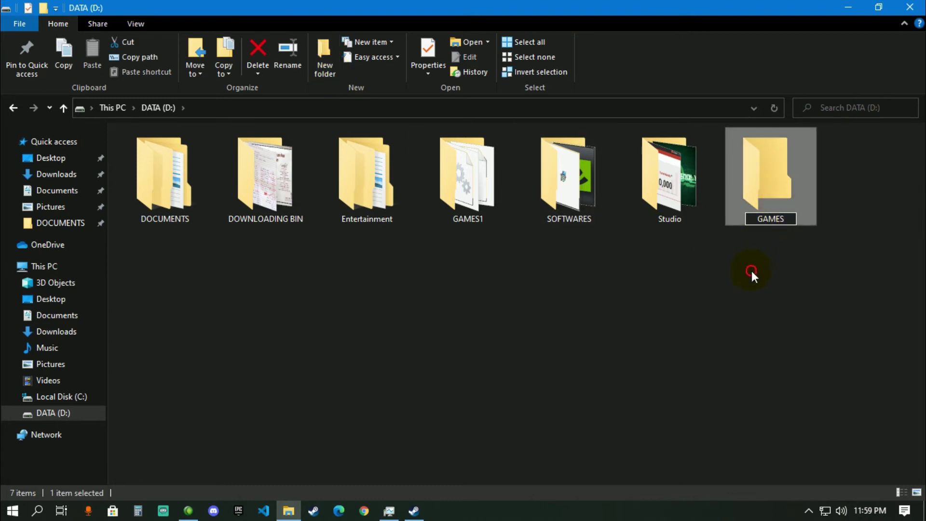
left_click(753, 273)
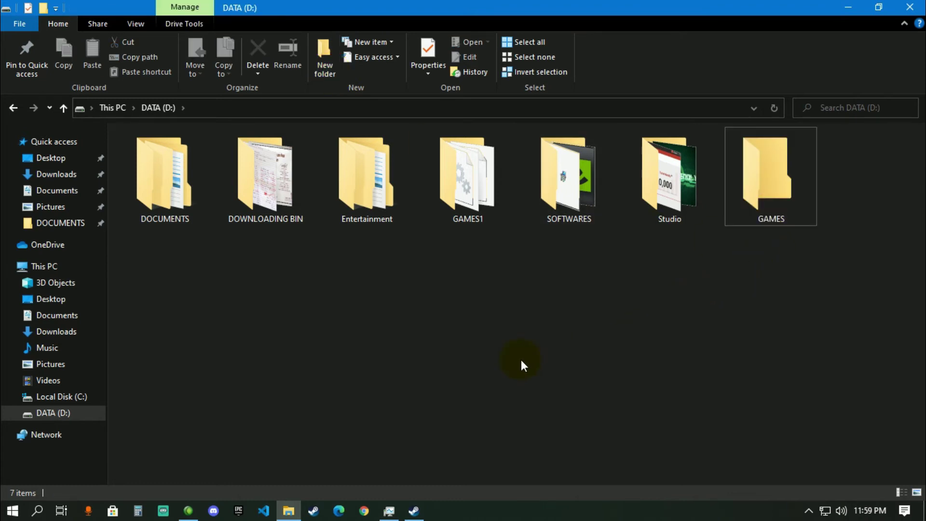
- Open Steam Settings and the library folder Storage Manager
left_click(415, 509)
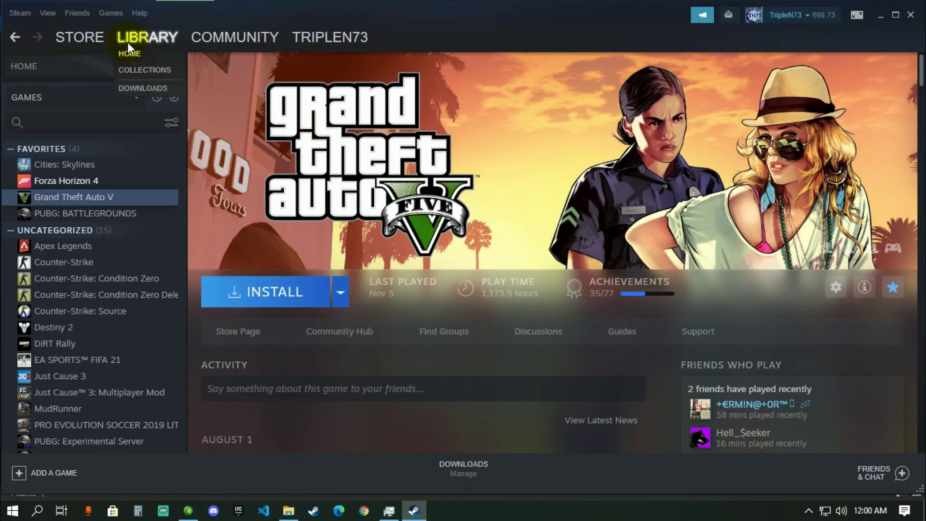
left_click(16, 15)
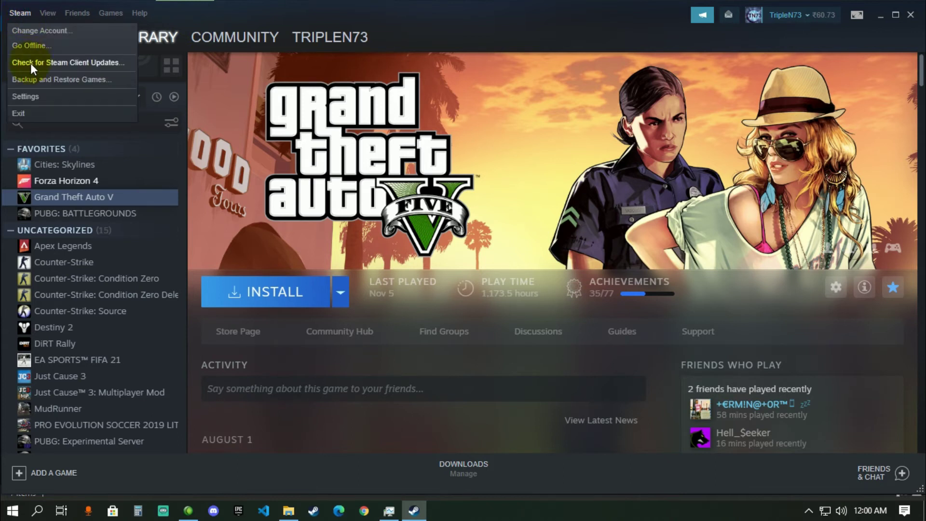
left_click(30, 95)
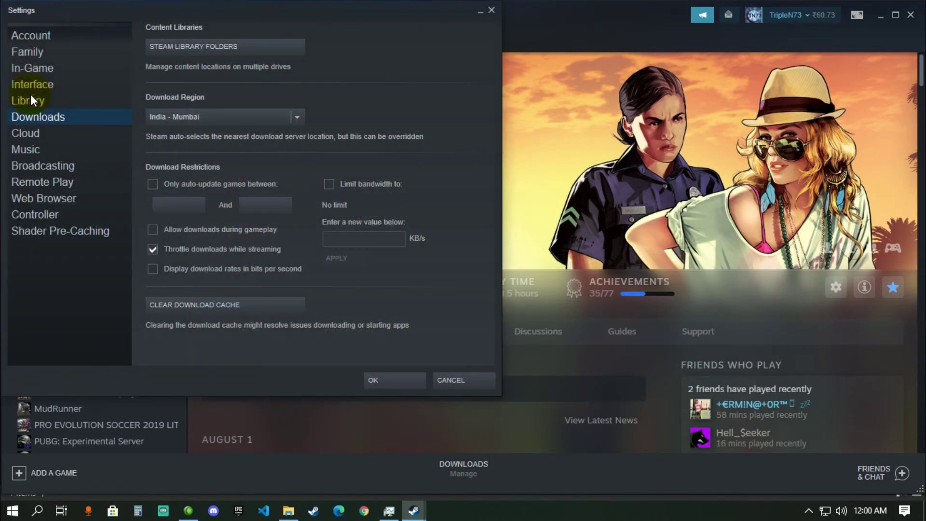
left_click(223, 49)
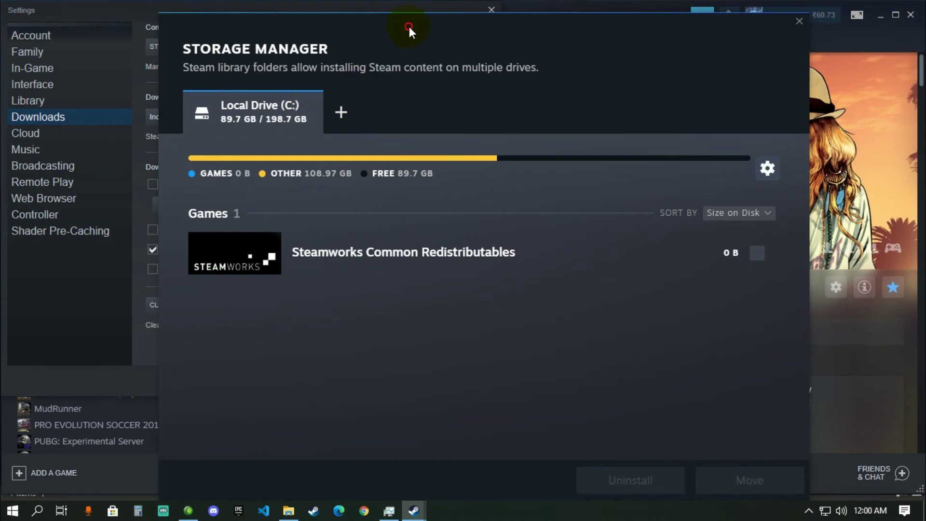
left_click_drag(406, 24, 481, 48)
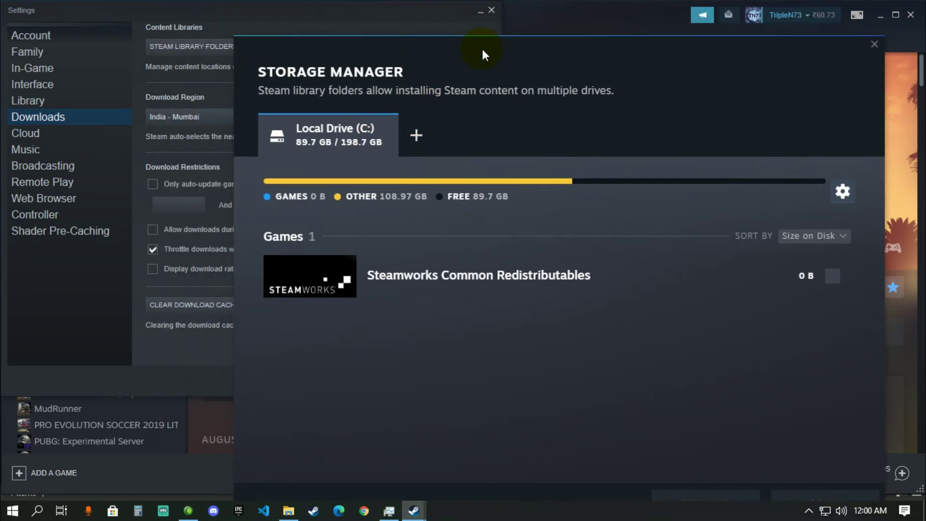
- Add D:\GAMES as a new Steam library folder
left_click(416, 137)
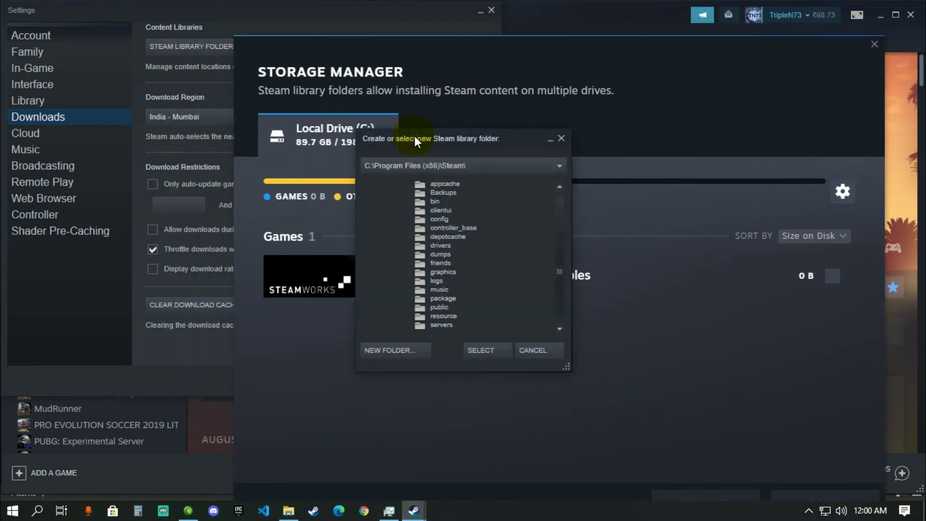
left_click(460, 170)
left_click(416, 197)
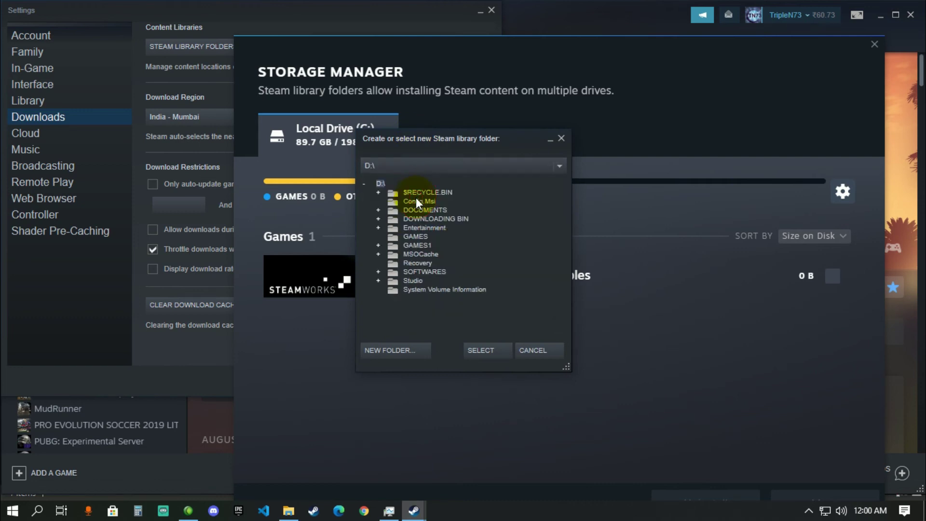
left_click(429, 170)
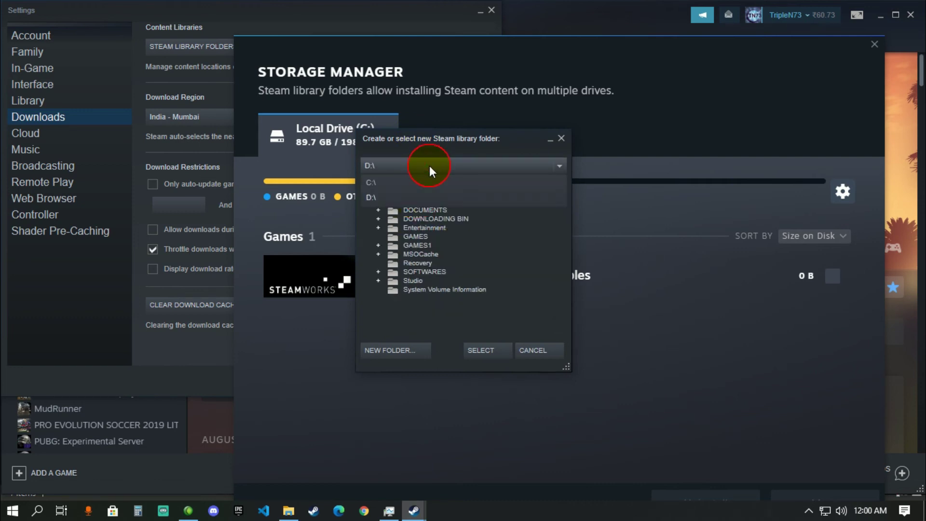
left_click(386, 183)
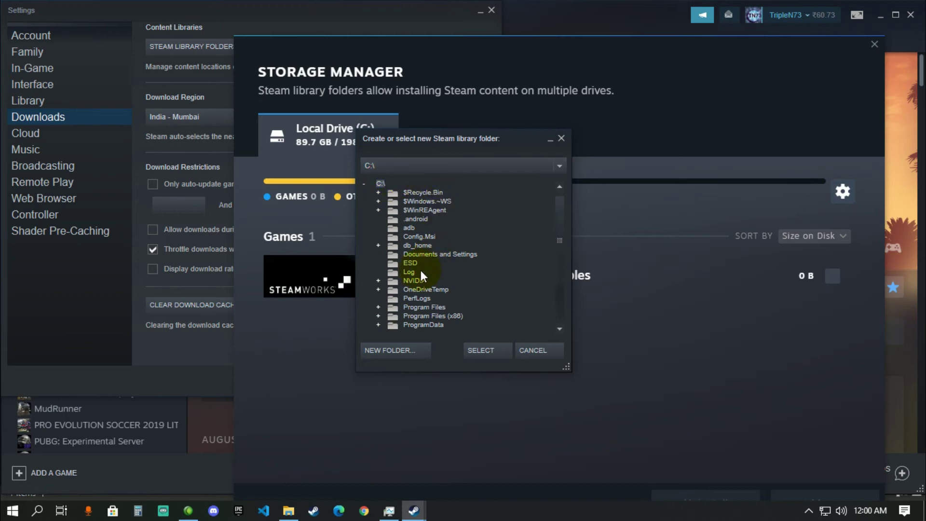
left_click(408, 173)
left_click(376, 195)
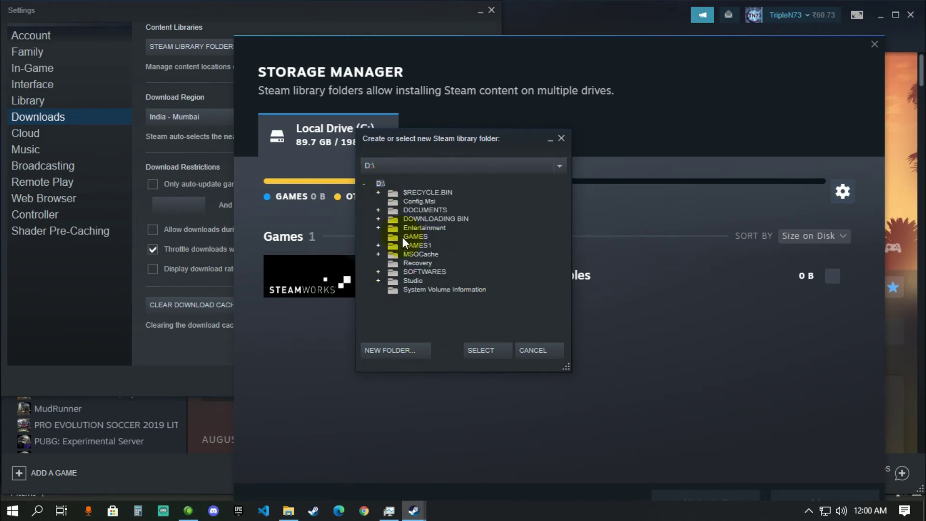
left_click(416, 236)
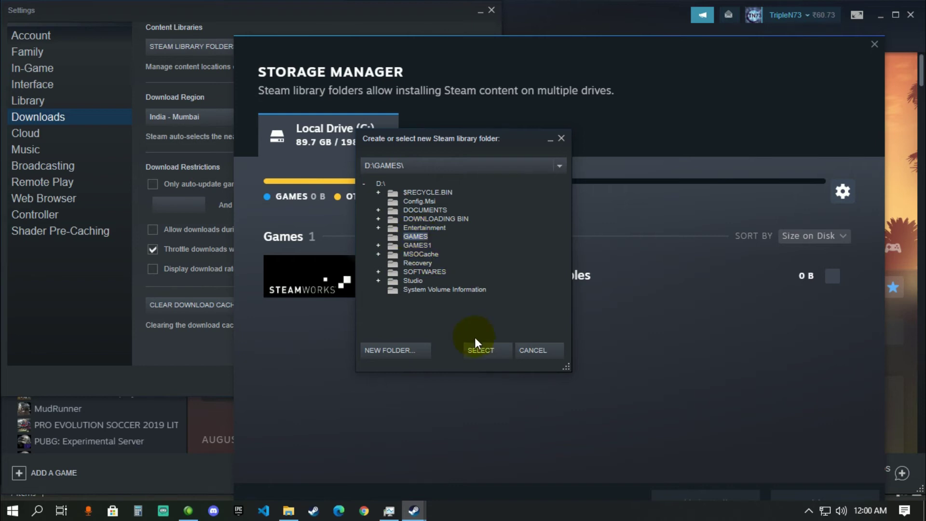
left_click(476, 354)
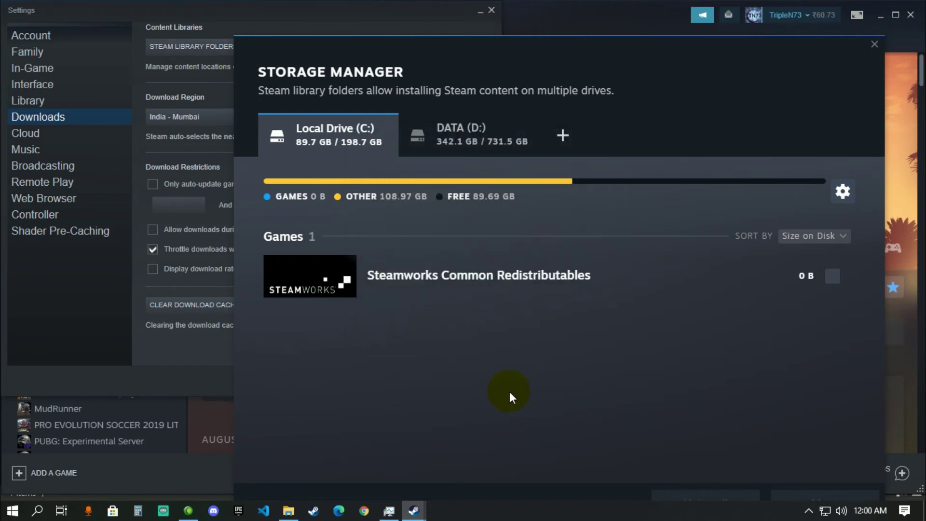
- Check that the new DATA (D:) library shows 0 games, then close Storage Manager and Settings
left_click(488, 135)
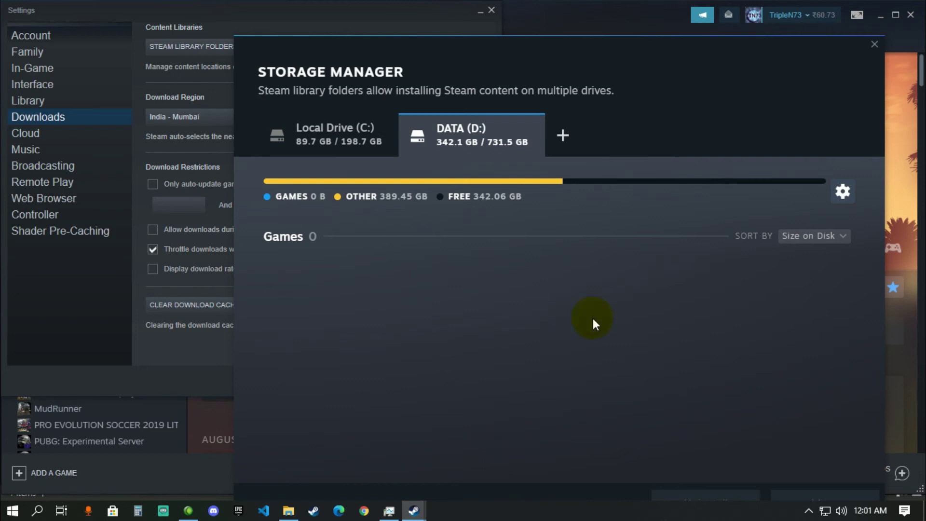
left_click(875, 44)
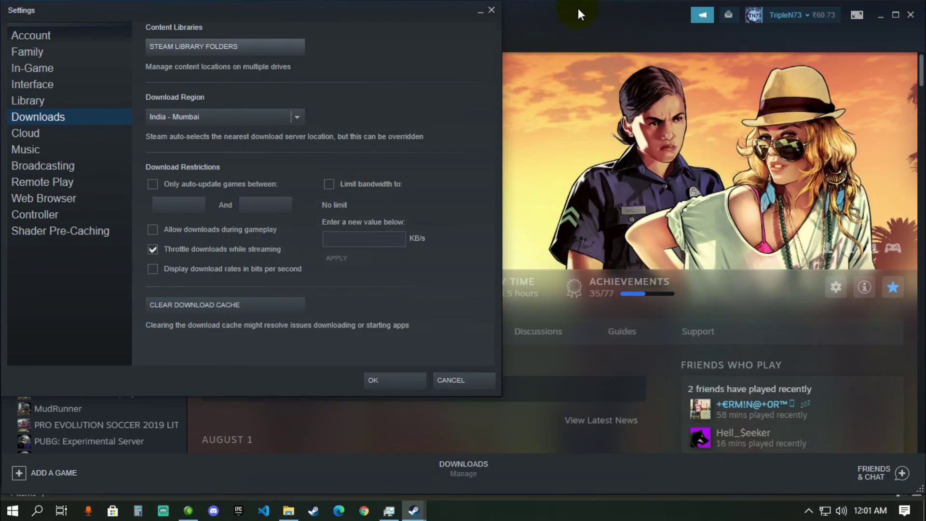
left_click(492, 10)
- Check that the new GAMES folder on D: is empty, then delete it
left_click(289, 511)
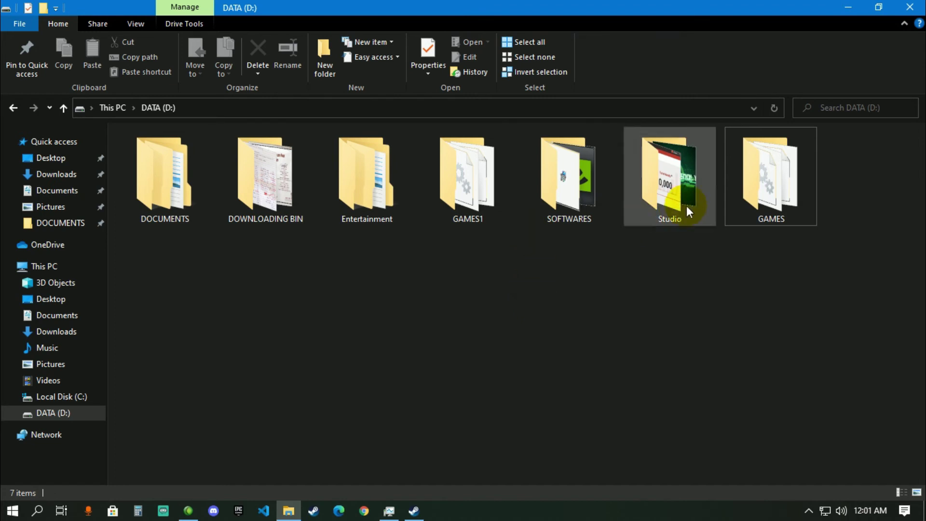
left_click(774, 192)
double_click(774, 192)
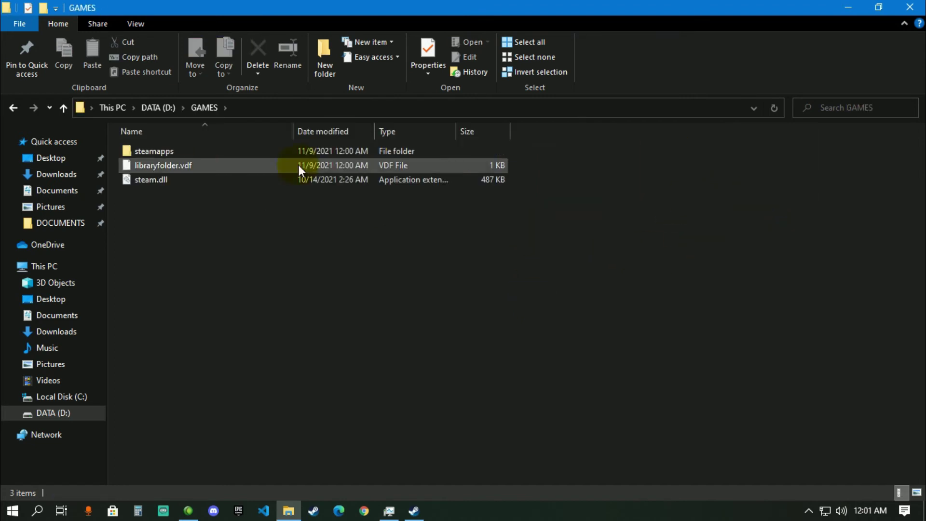
left_click(60, 108)
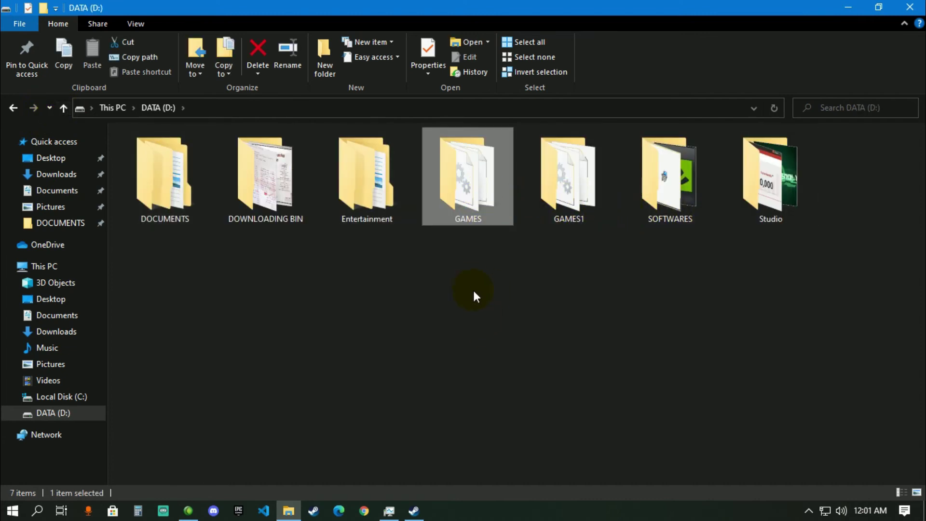
key("Delete")
- Rename GAMES1 back to GAMES
left_click(472, 219)
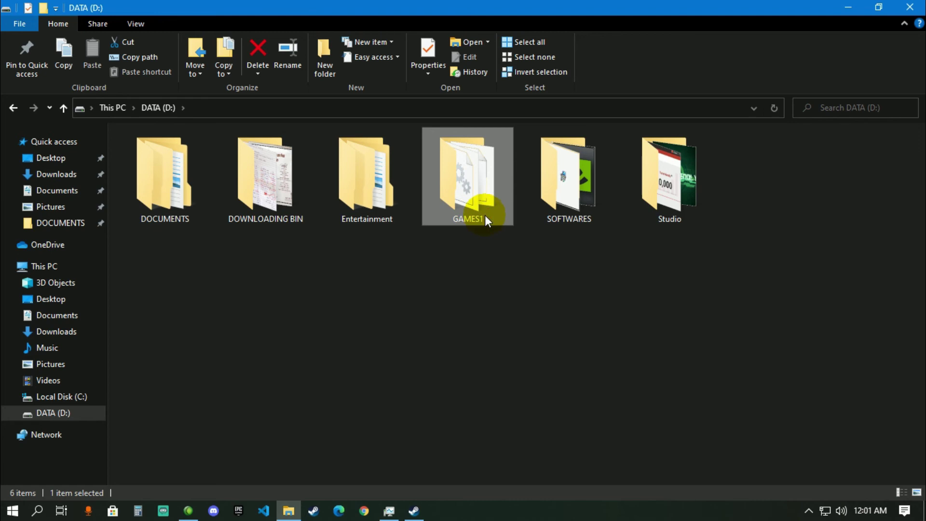
left_click(485, 220)
key("End")
key("BackSpace")
left_click(500, 271)
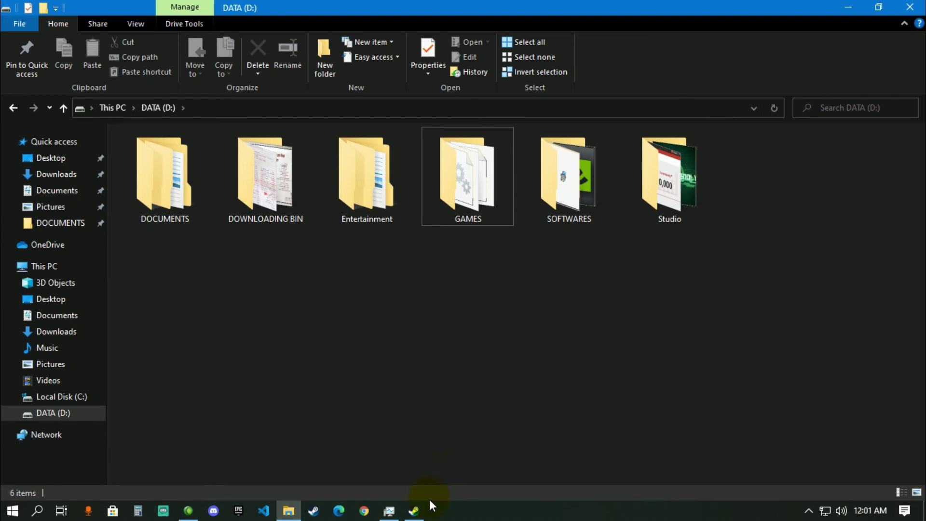
- Select Grand Theft Auto V in the Steam Library and install it under D:\GAMES
left_click(414, 510)
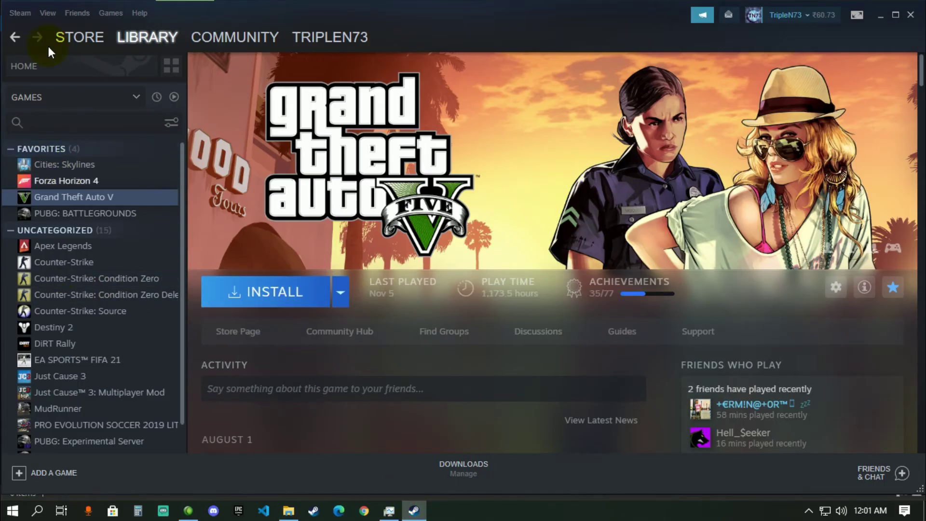
left_click(150, 35)
left_click(103, 213)
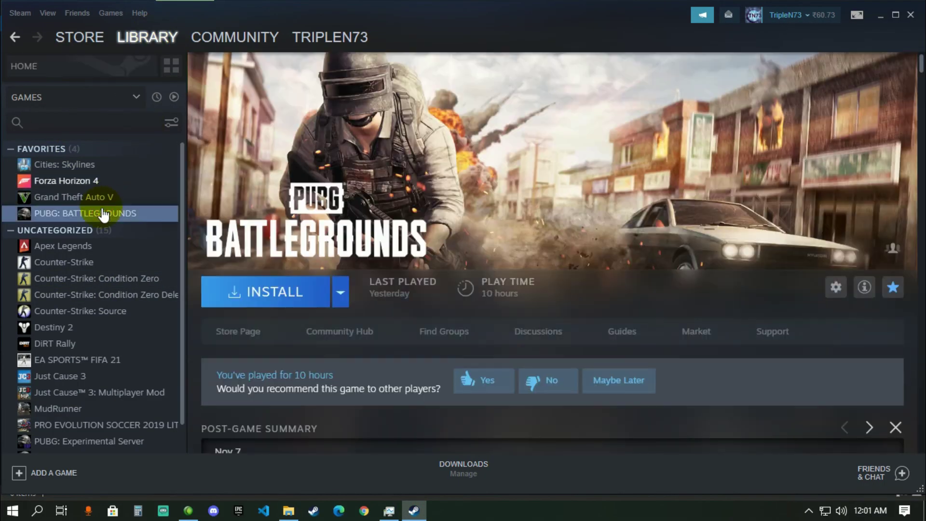
left_click(102, 198)
left_click(298, 299)
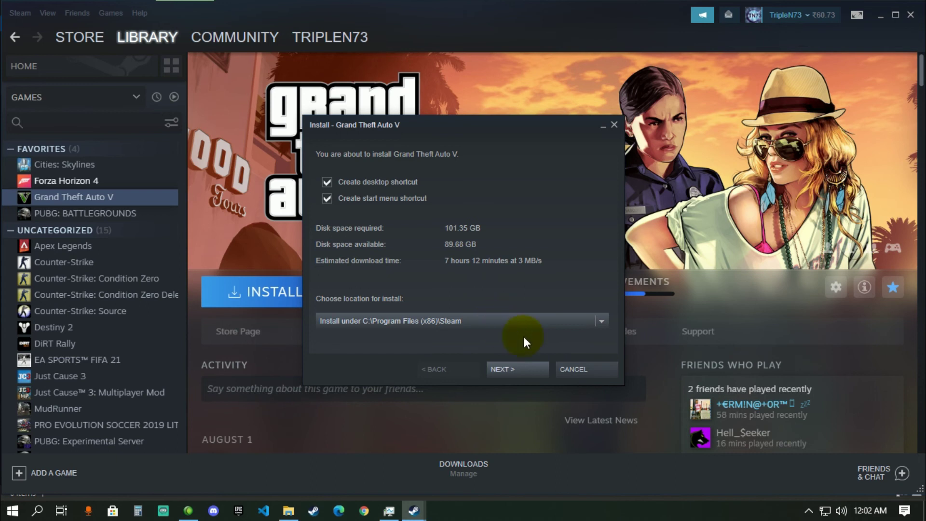
left_click(601, 319)
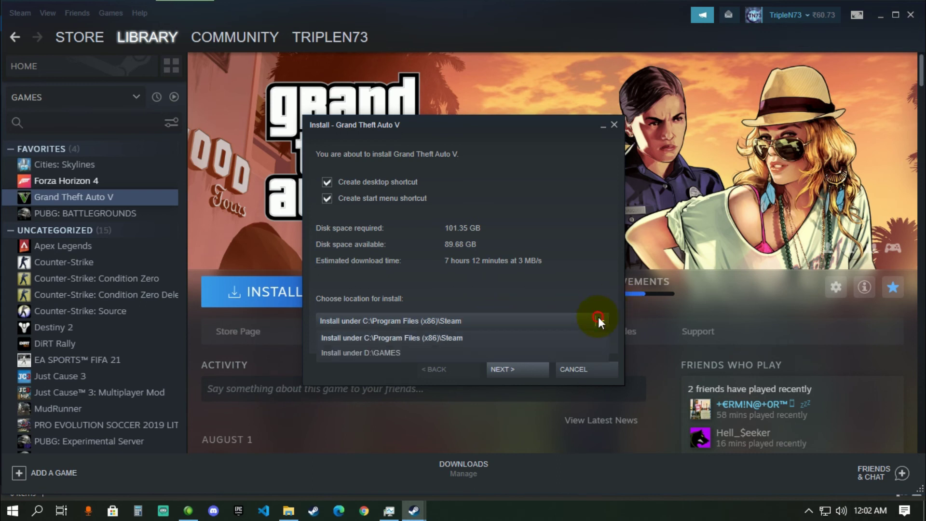
left_click(390, 353)
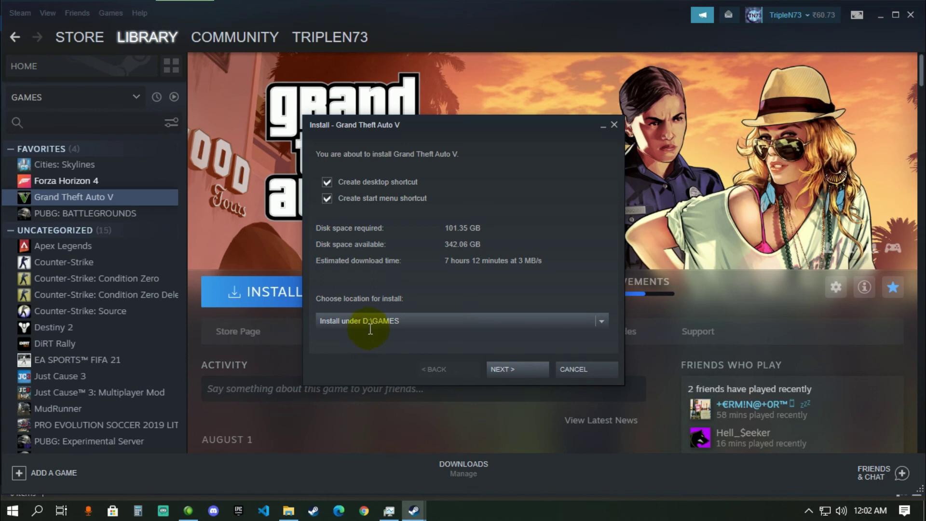
left_click(513, 371)
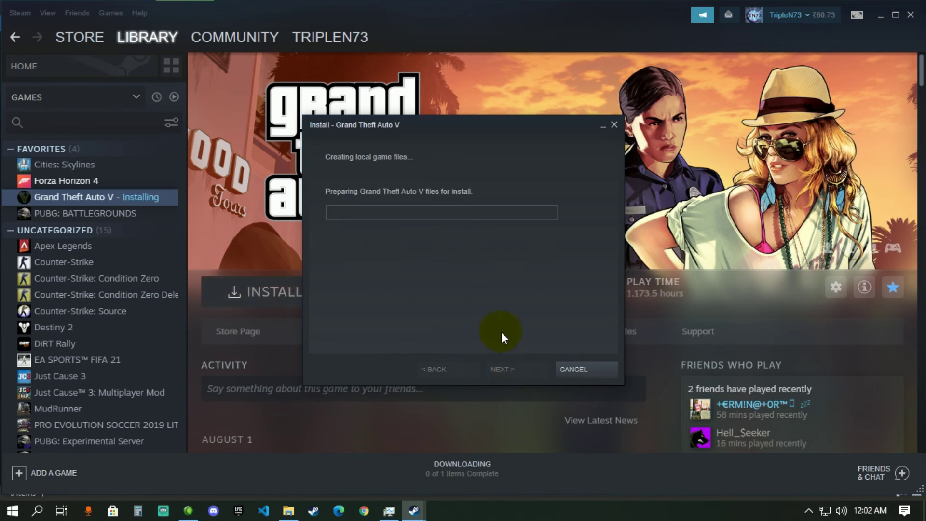